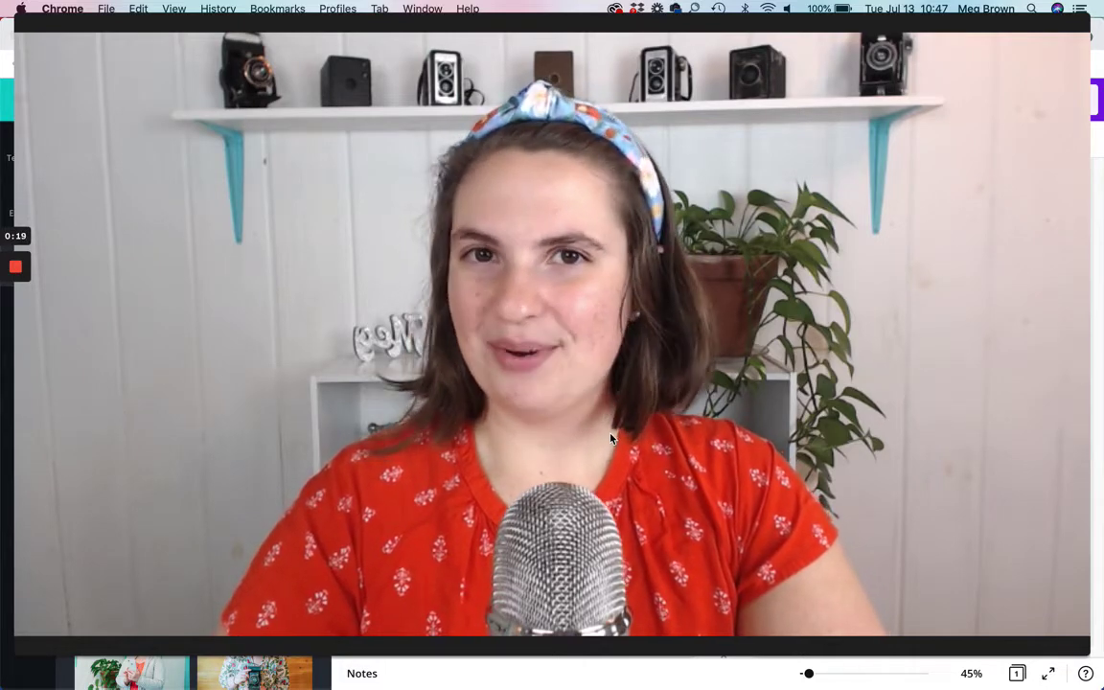
Drag the desk portrait photo from the Uploads library onto the blank page
mouse_move(580, 642)
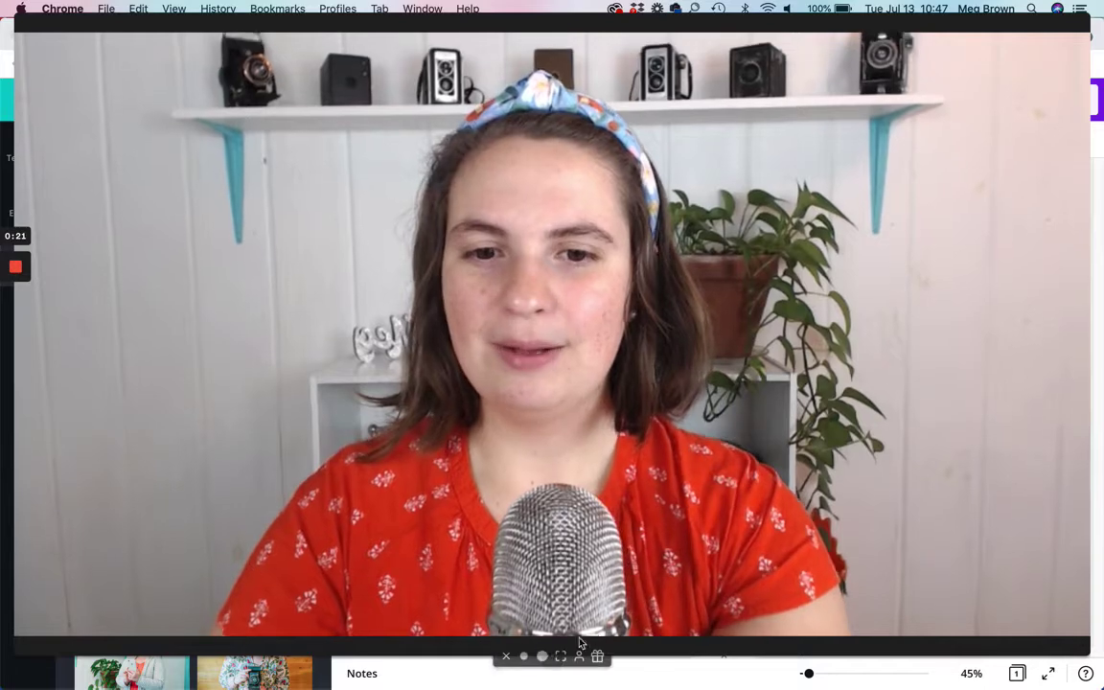
click(524, 656)
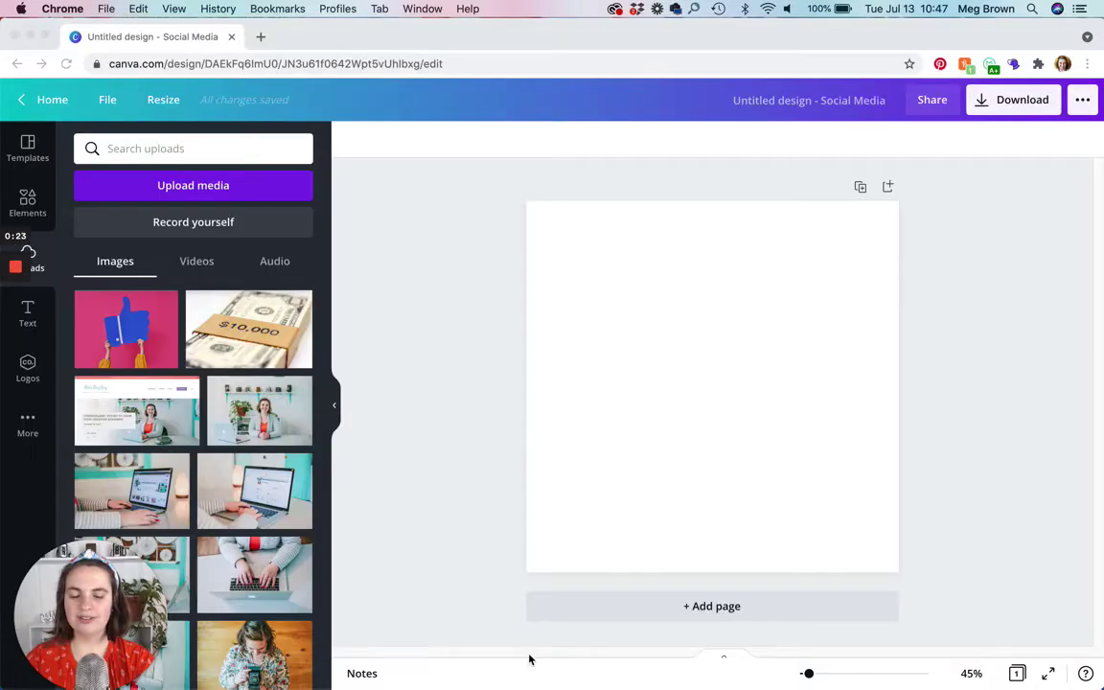
drag(121, 613, 1047, 588)
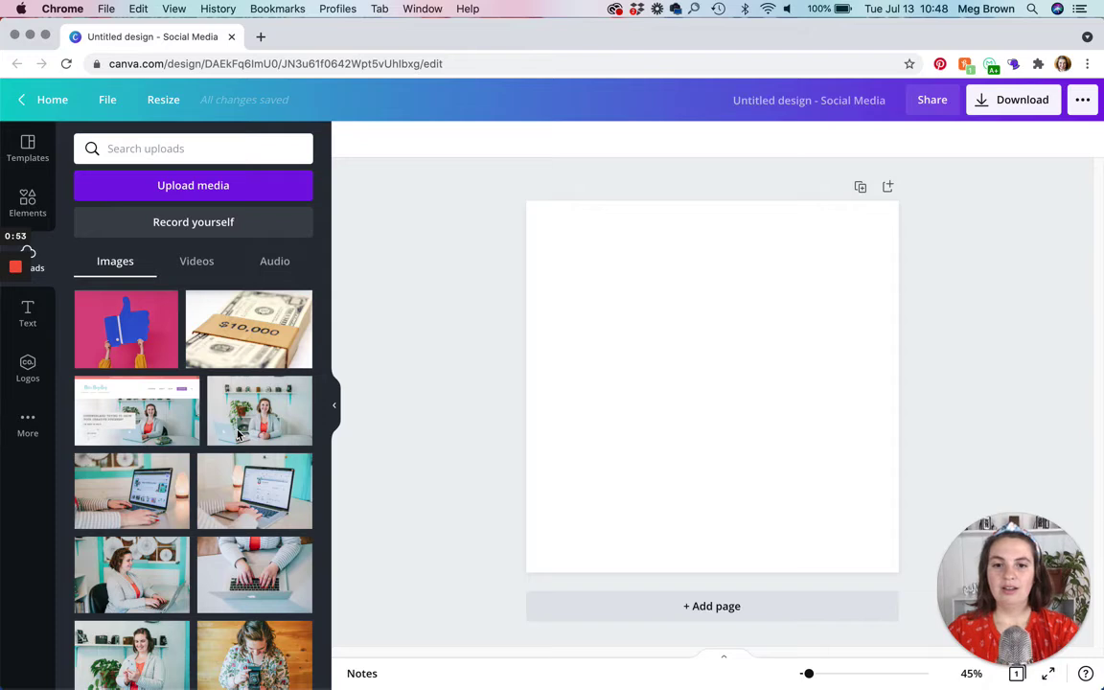
Stretch the desk photo from its bottom corners to the page edges and apply Effects' Background Remover
click(267, 425)
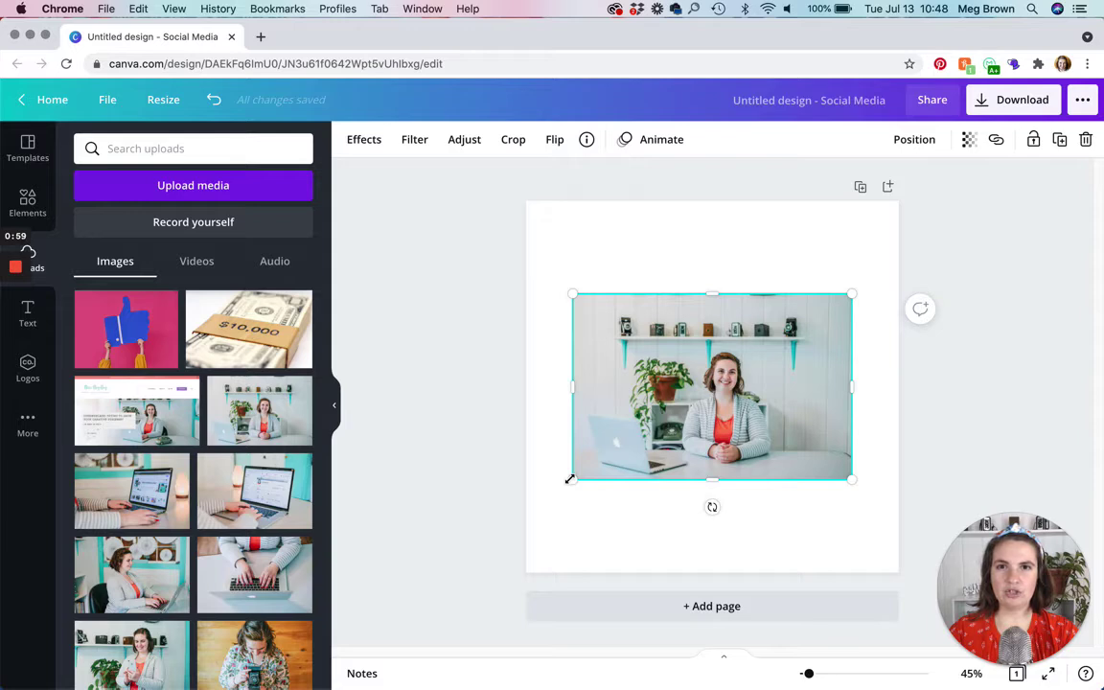
drag(570, 479, 525, 512)
drag(852, 511, 902, 540)
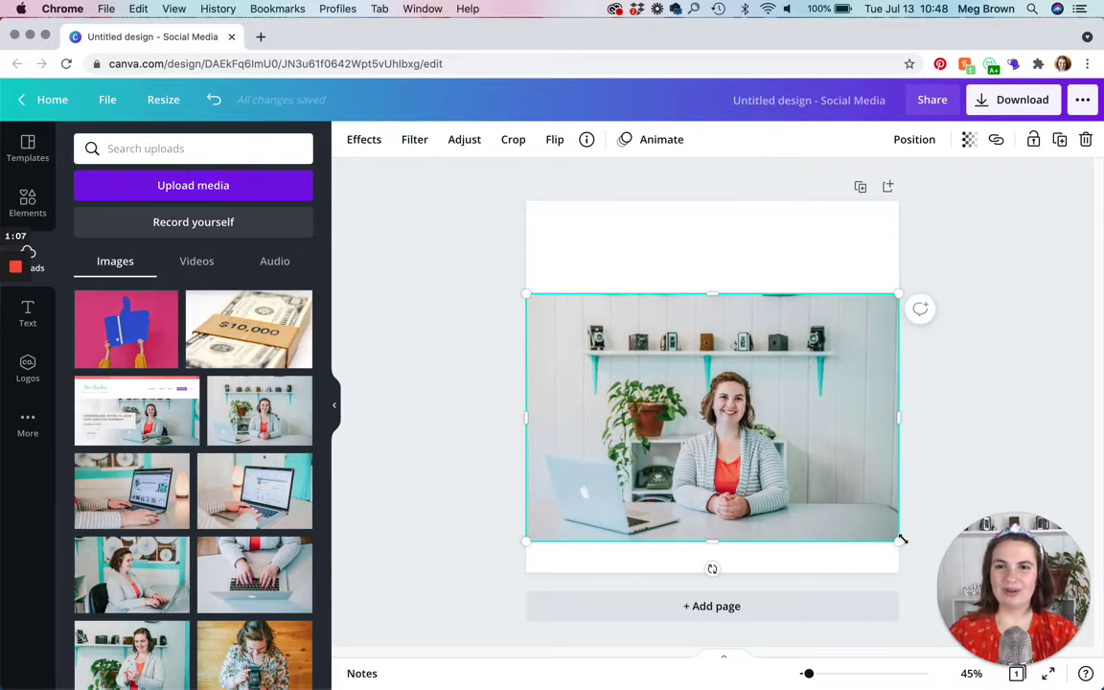
click(364, 142)
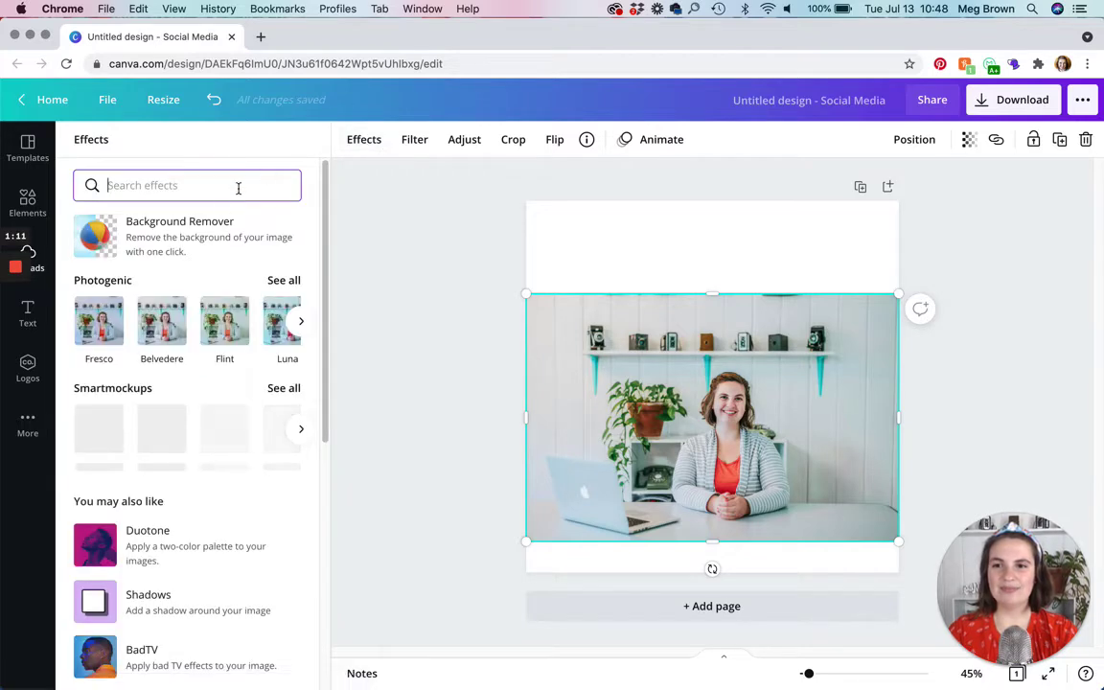
click(196, 240)
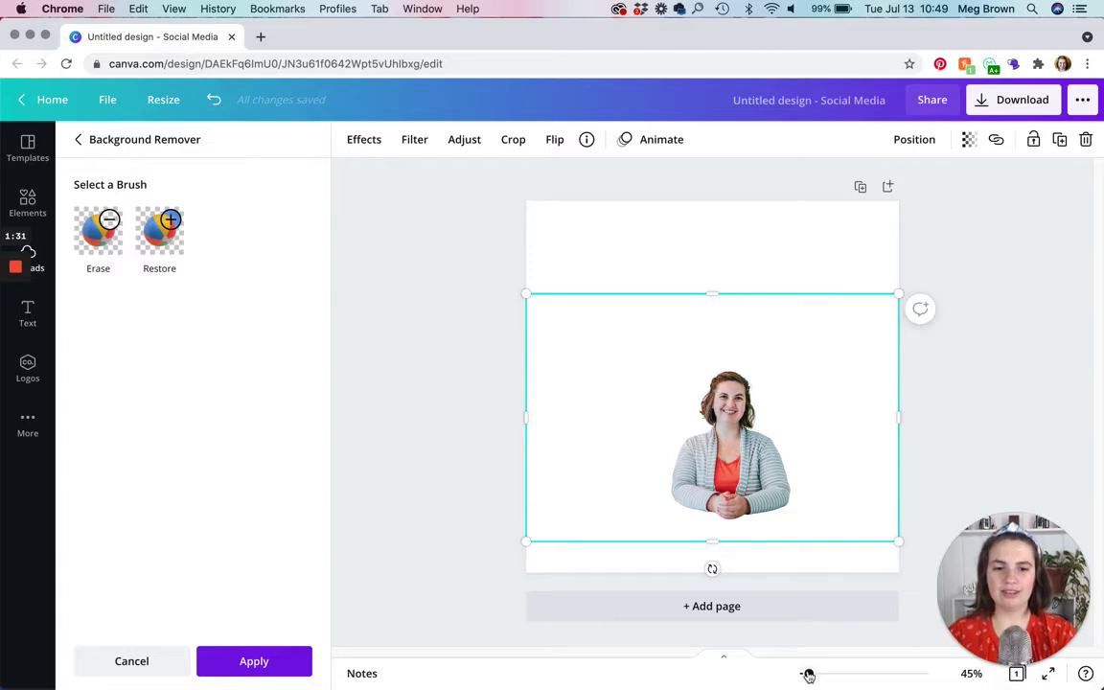
Zoom in to check the cutout around the face, zoom back out, and pick the restore brush
drag(809, 673, 853, 673)
scroll(759, 541, down, 10)
scroll(758, 544, right, 2)
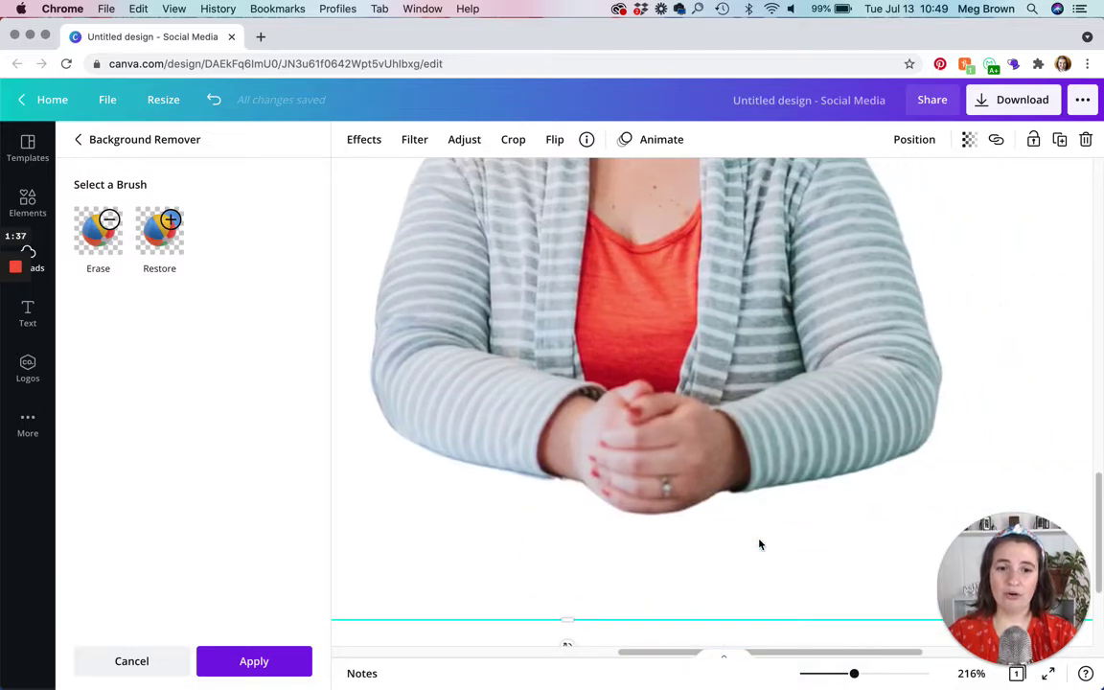
scroll(759, 544, up, 10)
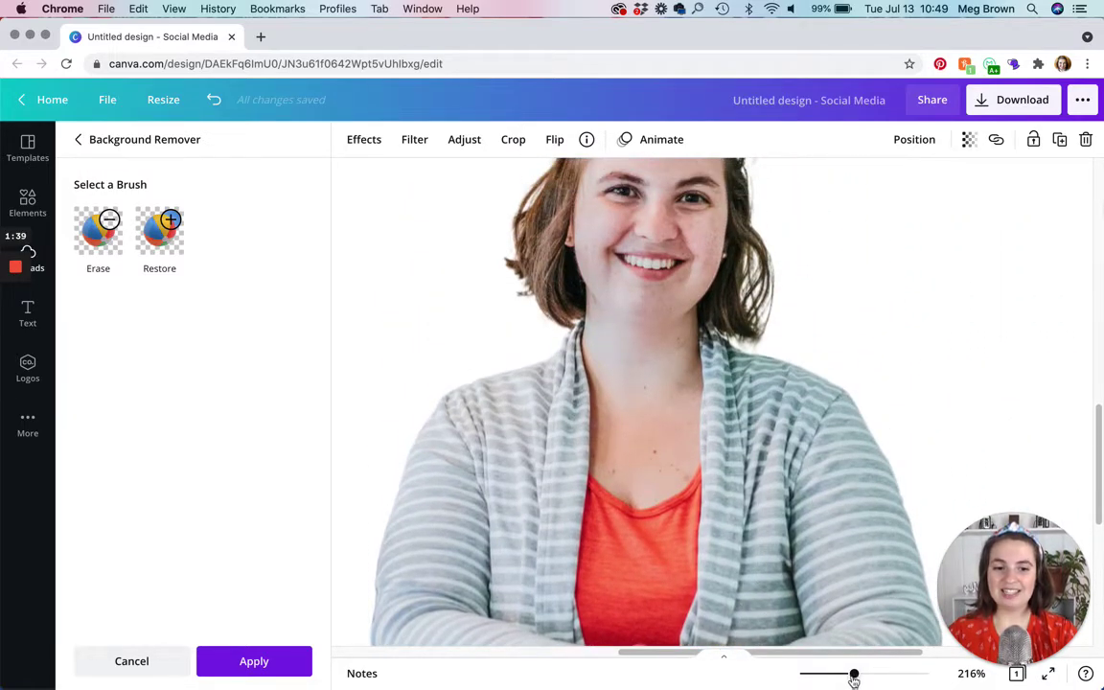
drag(854, 673, 820, 678)
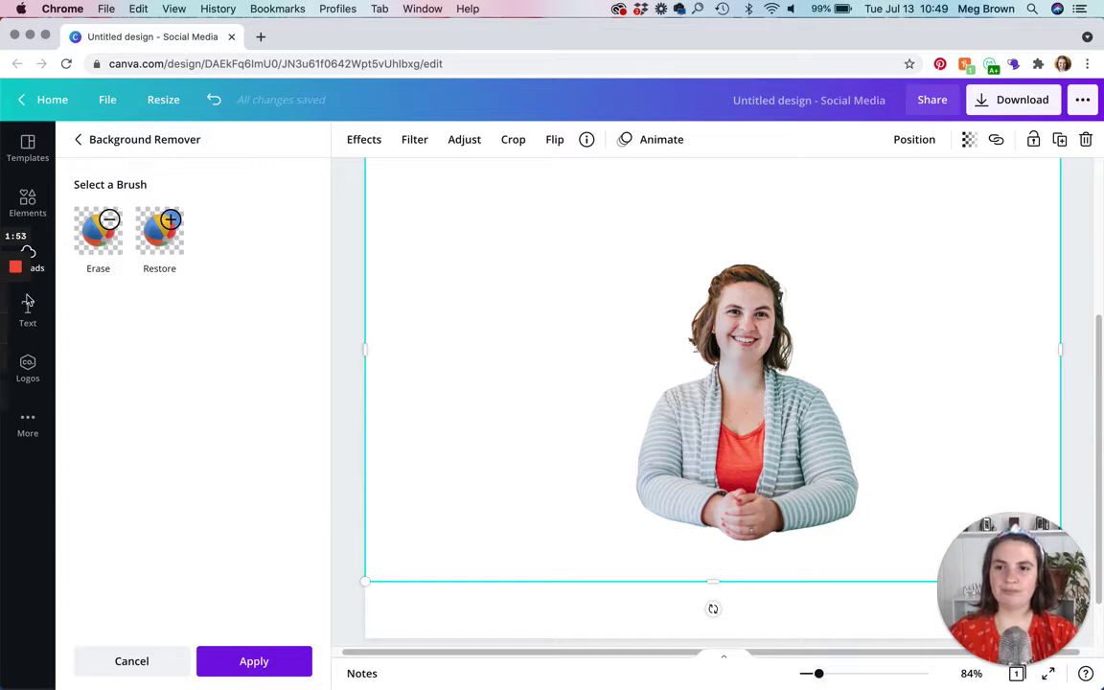
click(100, 242)
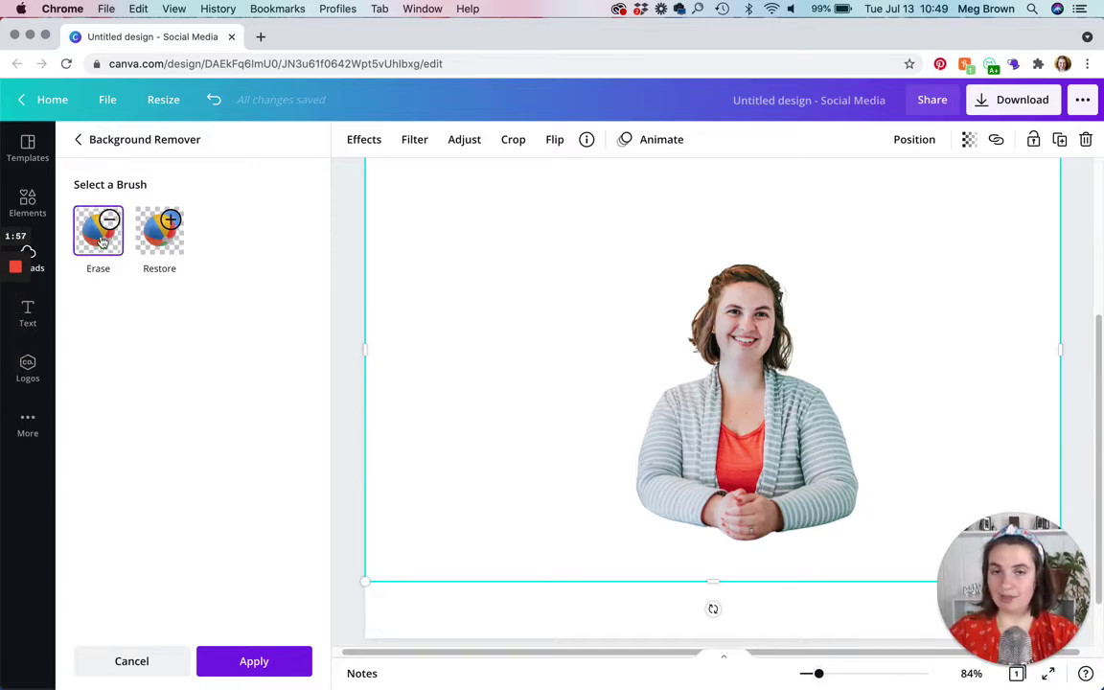
click(163, 244)
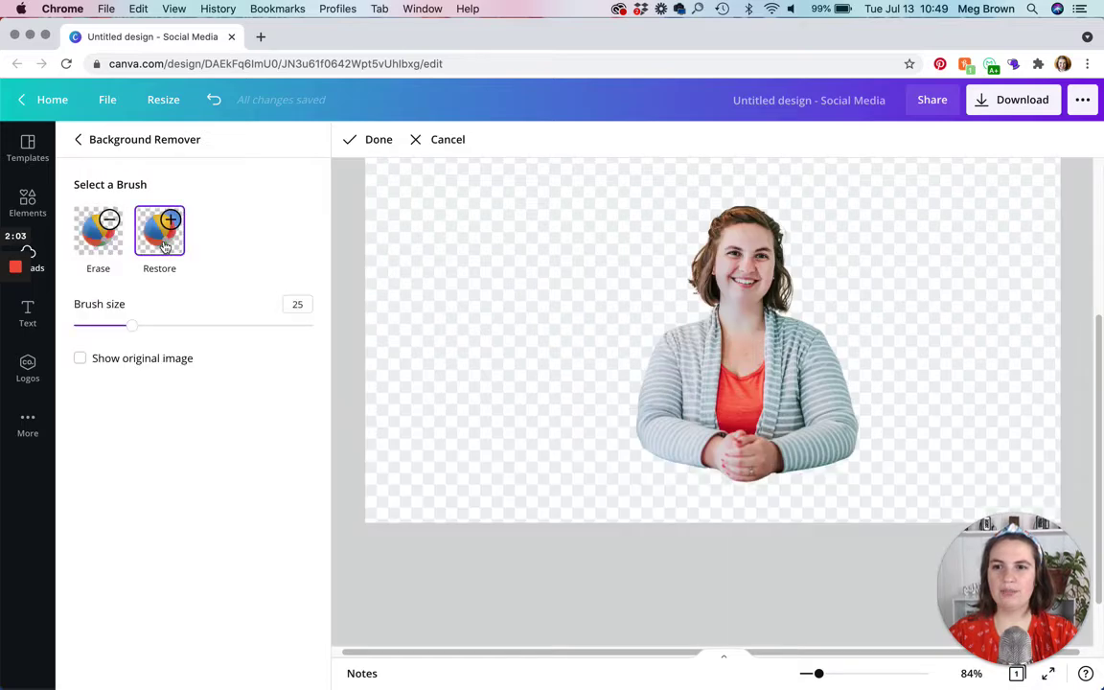
With Show original image ticked, paint the desk back in along the photo's right side
click(81, 359)
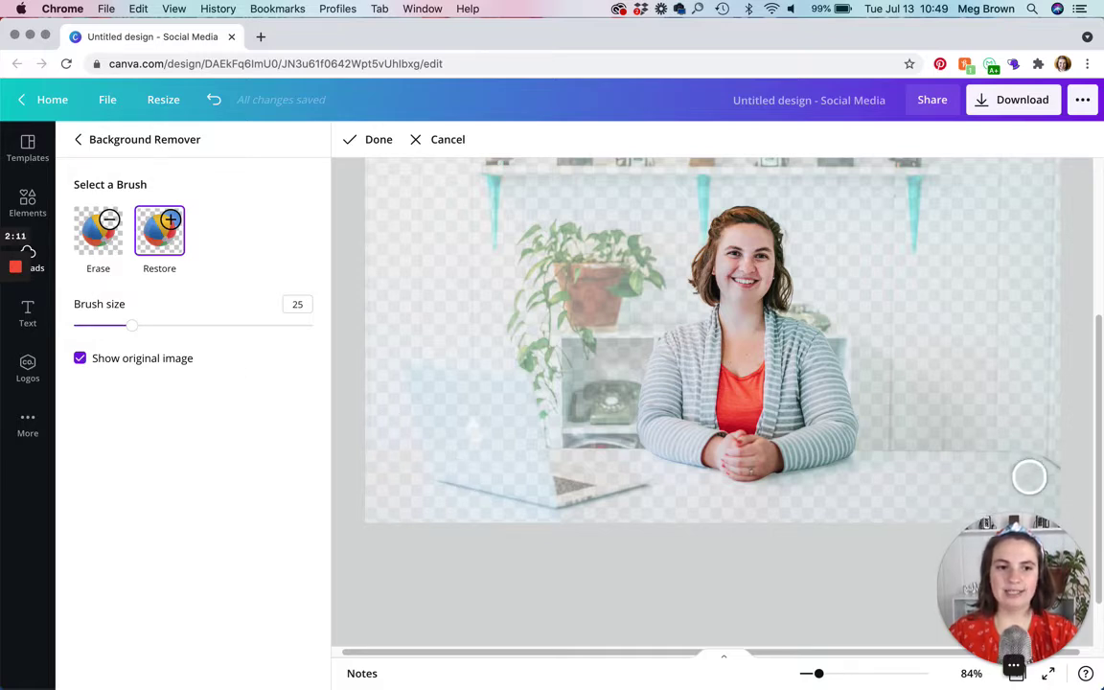
mouse_move(1043, 482)
mouse_down()
mouse_move(862, 465)
mouse_move(740, 504)
mouse_move(1036, 537)
mouse_move(1079, 520)
mouse_up()
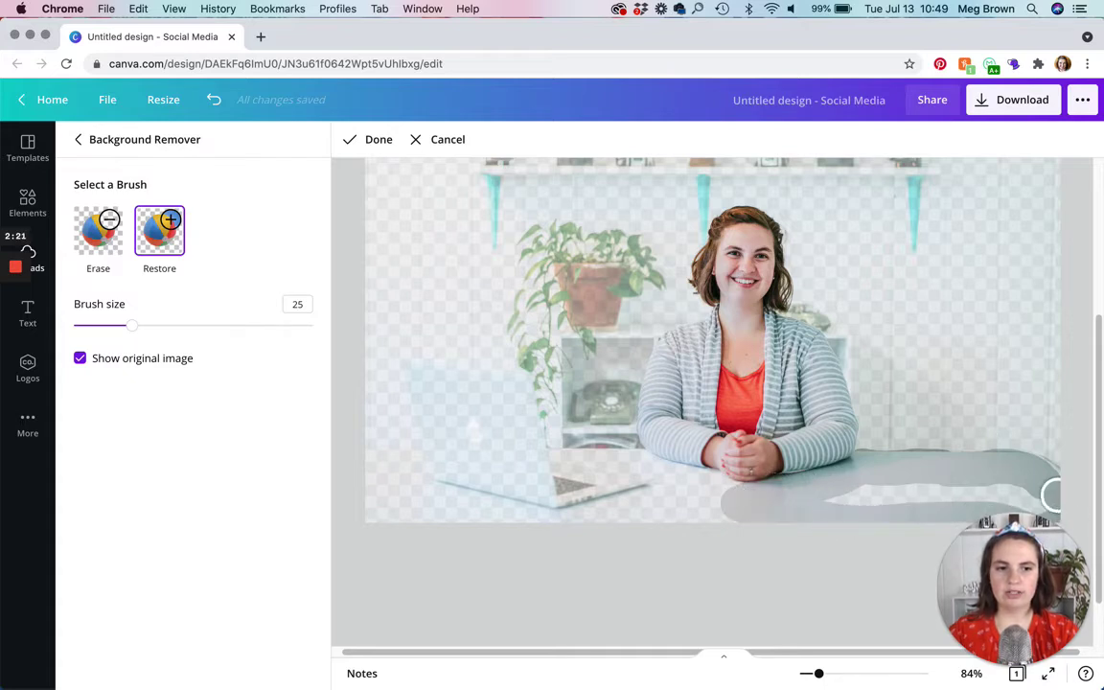
mouse_move(976, 490)
mouse_down()
mouse_move(836, 480)
mouse_move(955, 497)
mouse_up()
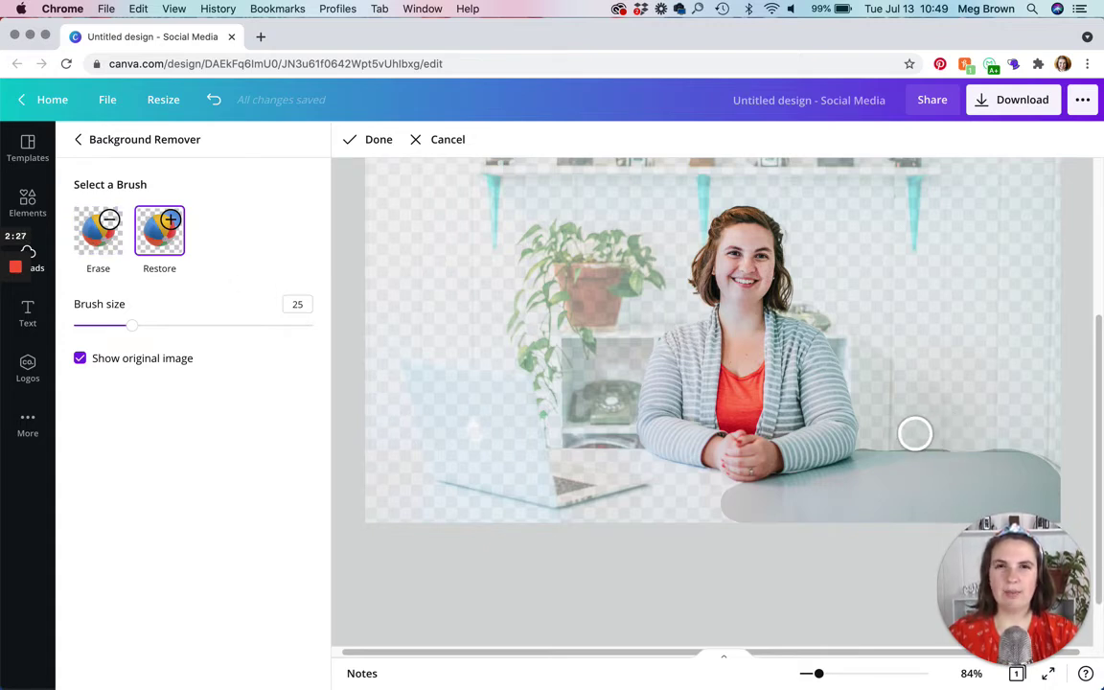
Erase stray areas around the desk edges with a smaller brush while zoomed in, then finish the edit
click(100, 242)
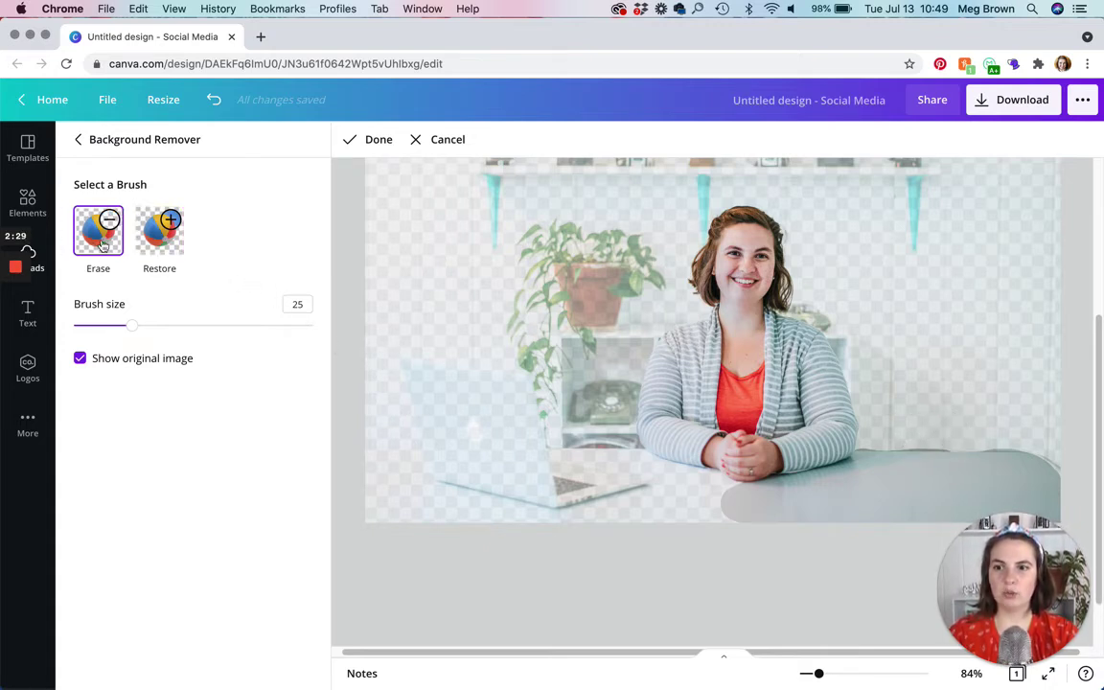
drag(133, 324, 84, 325)
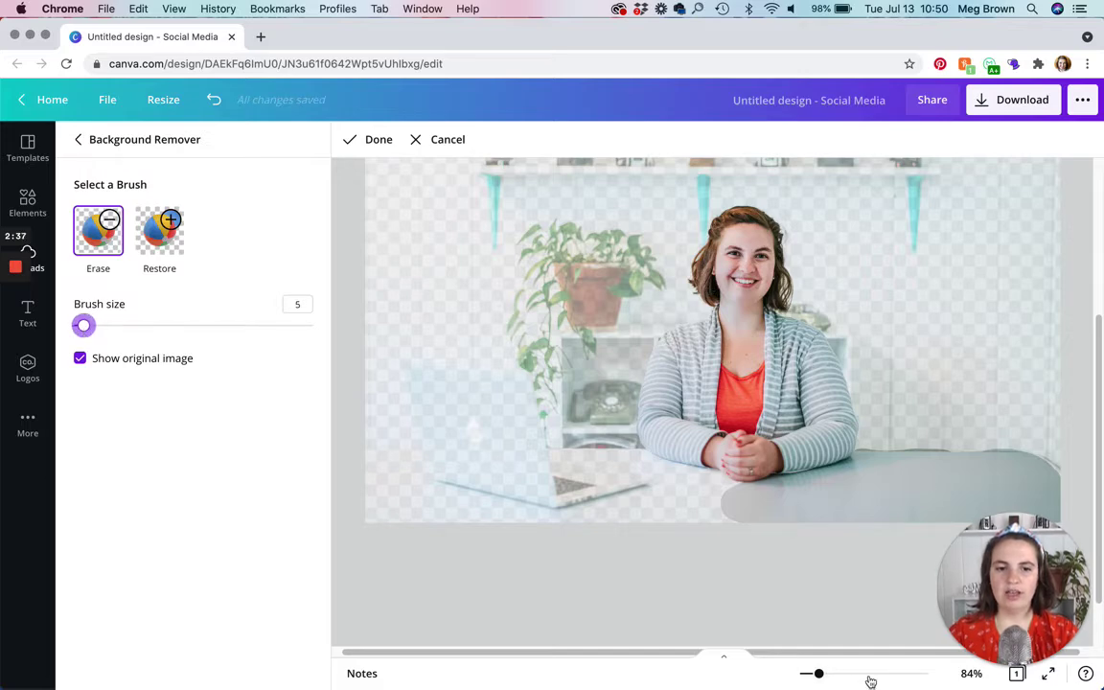
drag(819, 673, 845, 654)
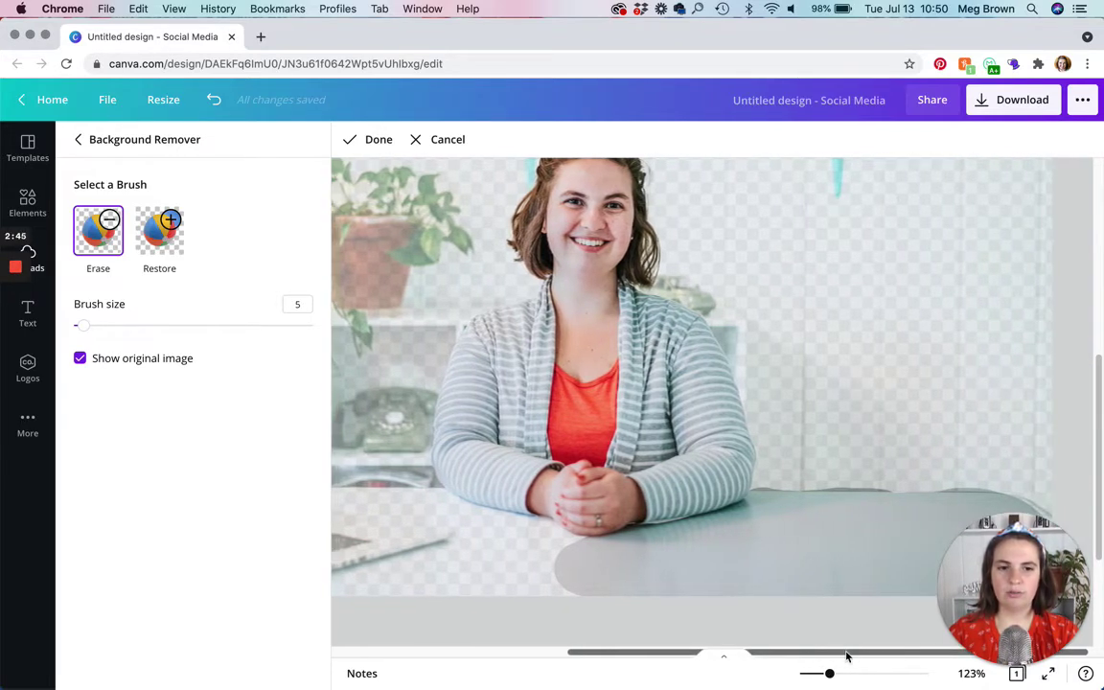
drag(795, 655, 858, 646)
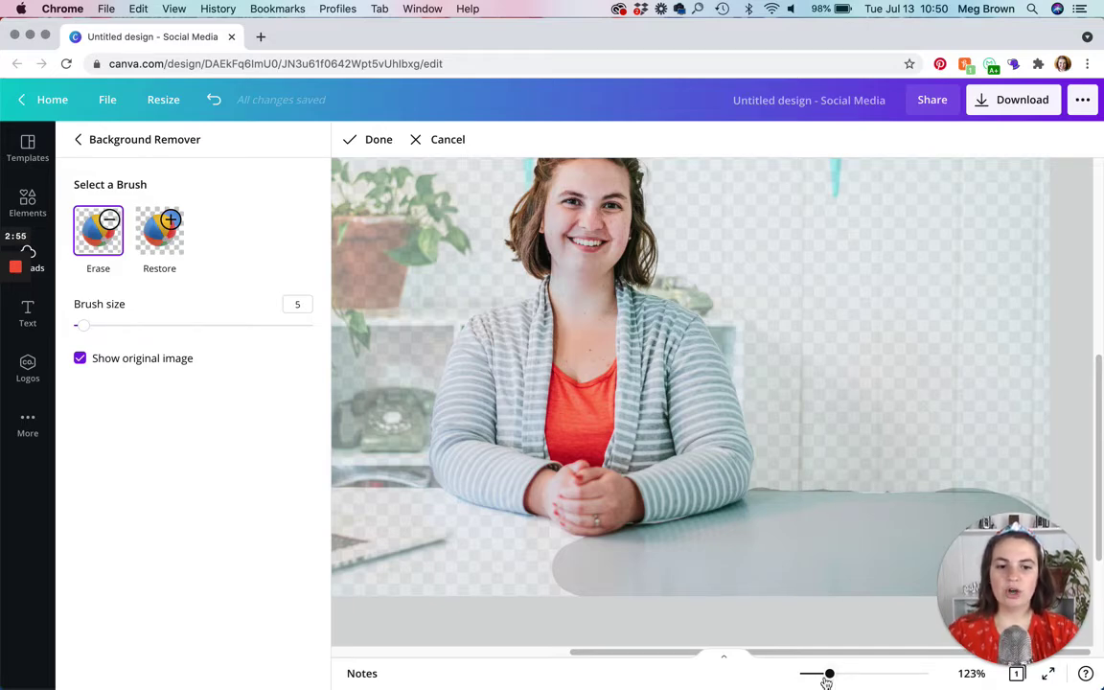
mouse_move(829, 673)
mouse_down()
mouse_move(800, 672)
mouse_move(813, 673)
mouse_up()
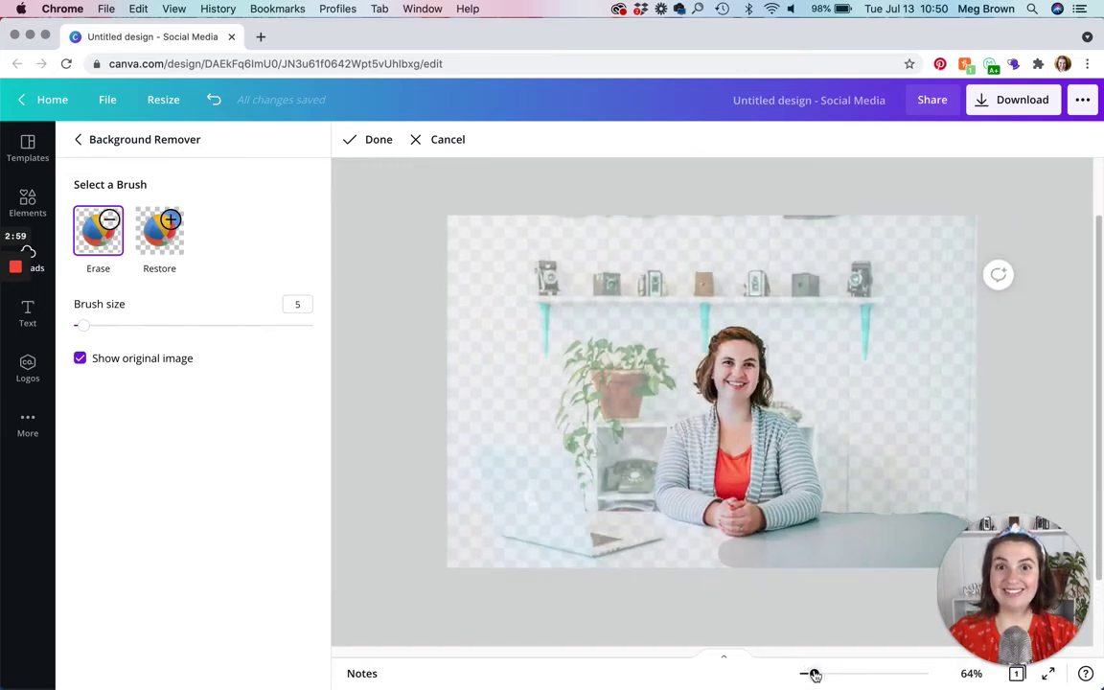
click(367, 140)
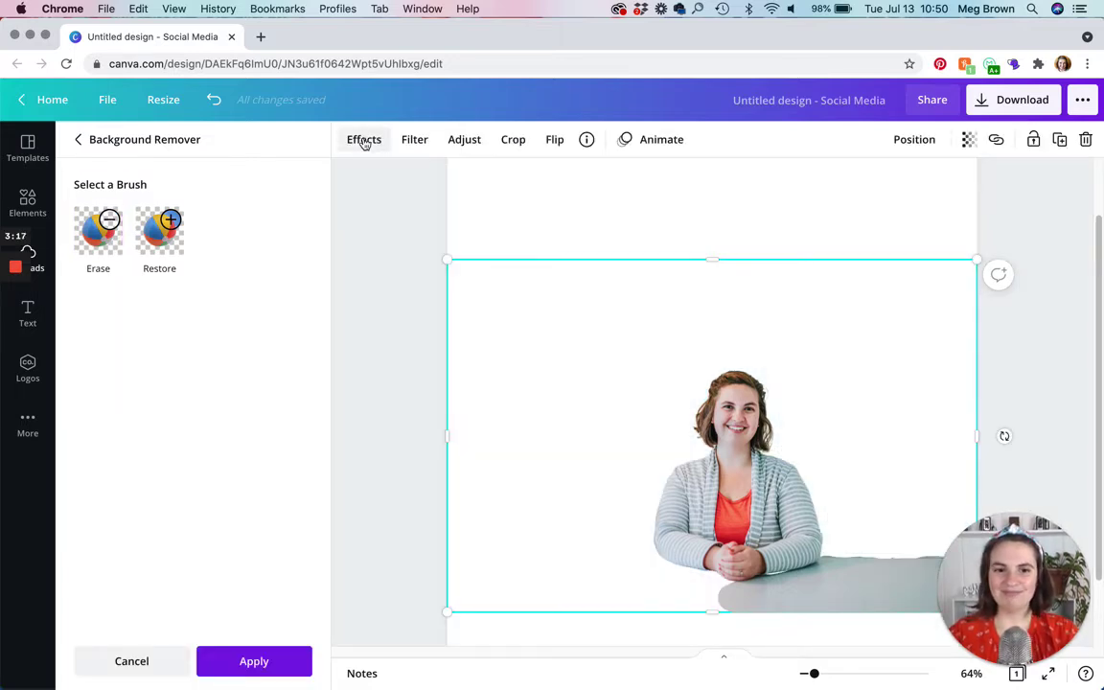
Move the cutout woman and desk down toward the bottom of the page and deselect it
drag(659, 398, 691, 398)
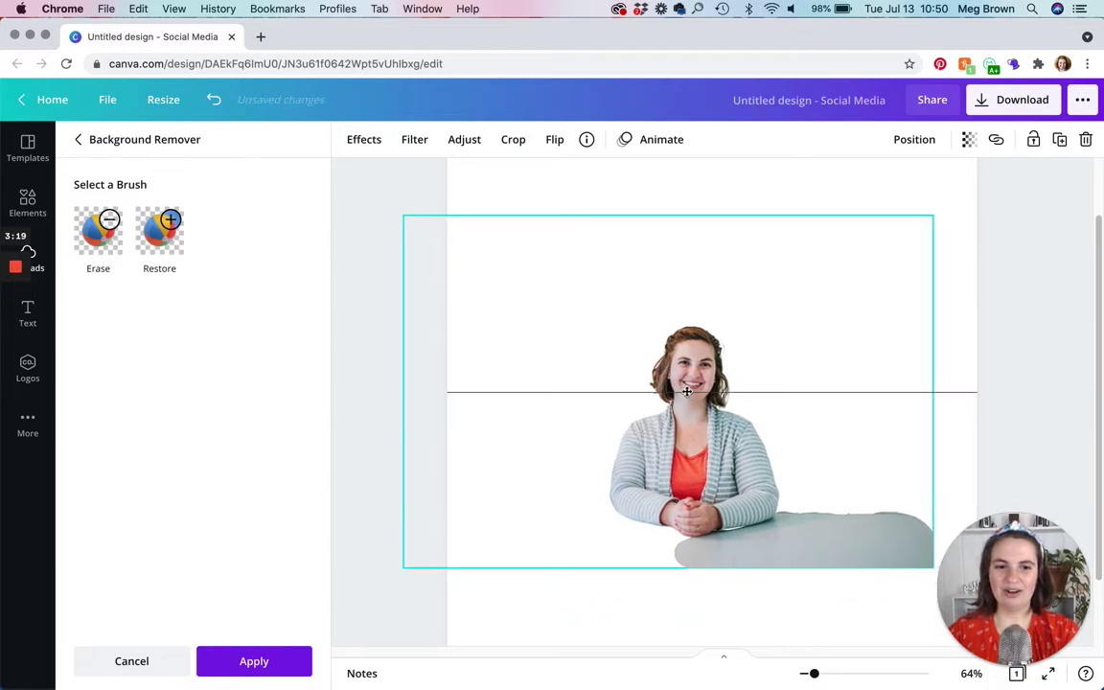
drag(687, 391, 739, 477)
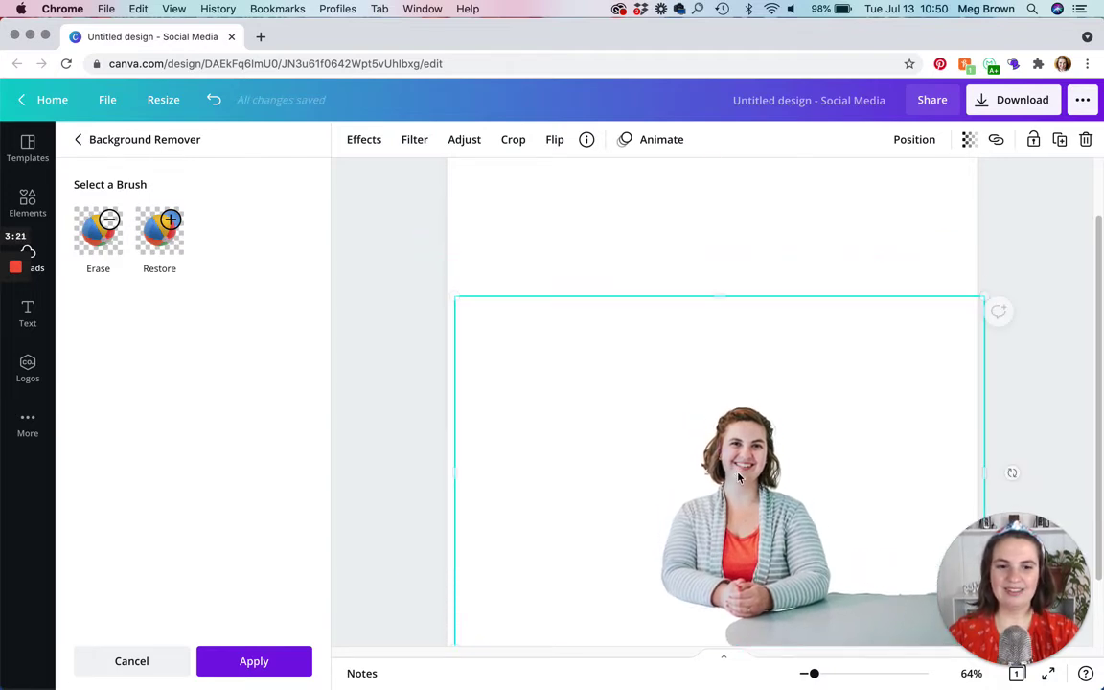
scroll(661, 421, down, 2)
scroll(617, 330, up, 2)
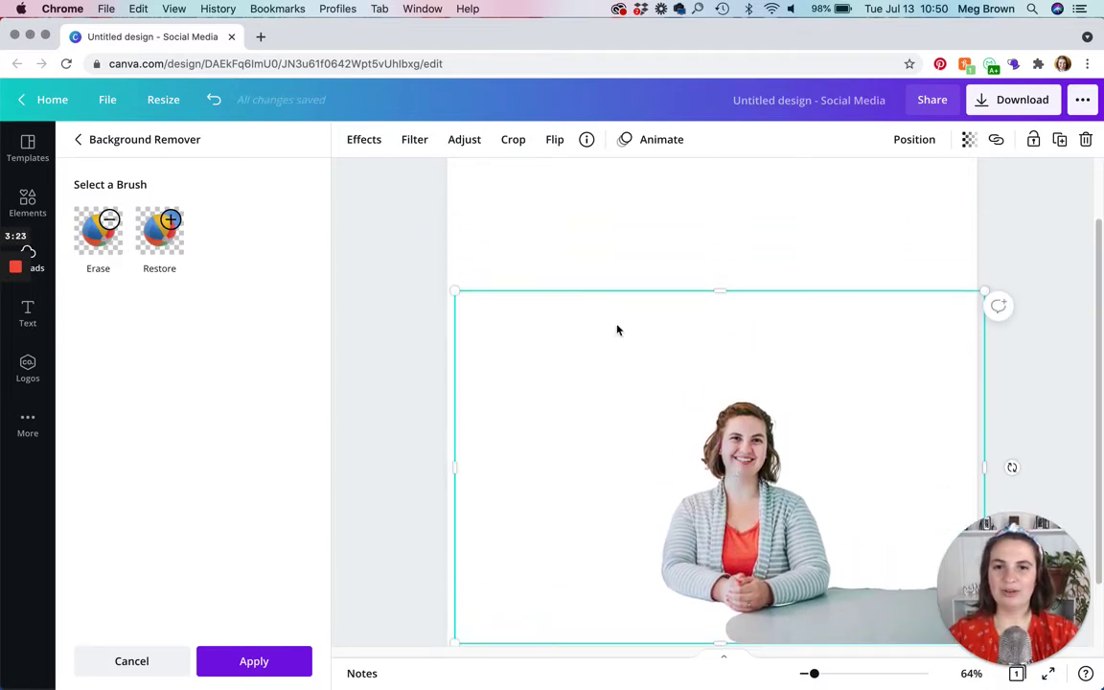
key(Escape)
Fill the page background with the coral brand colour
click(530, 235)
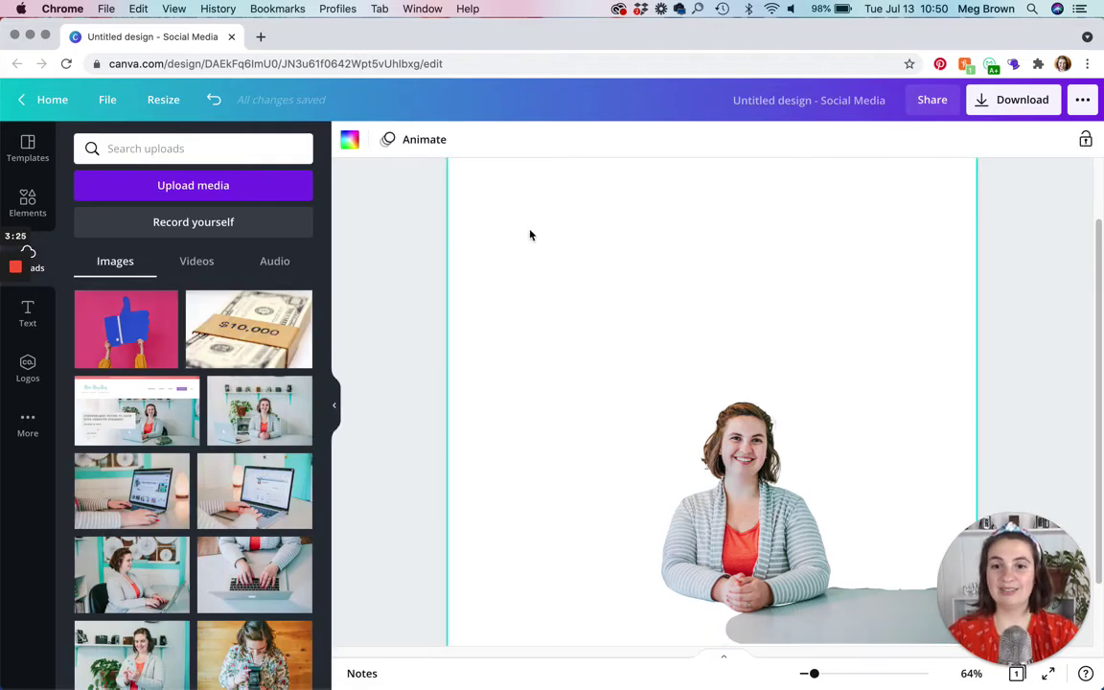
click(349, 140)
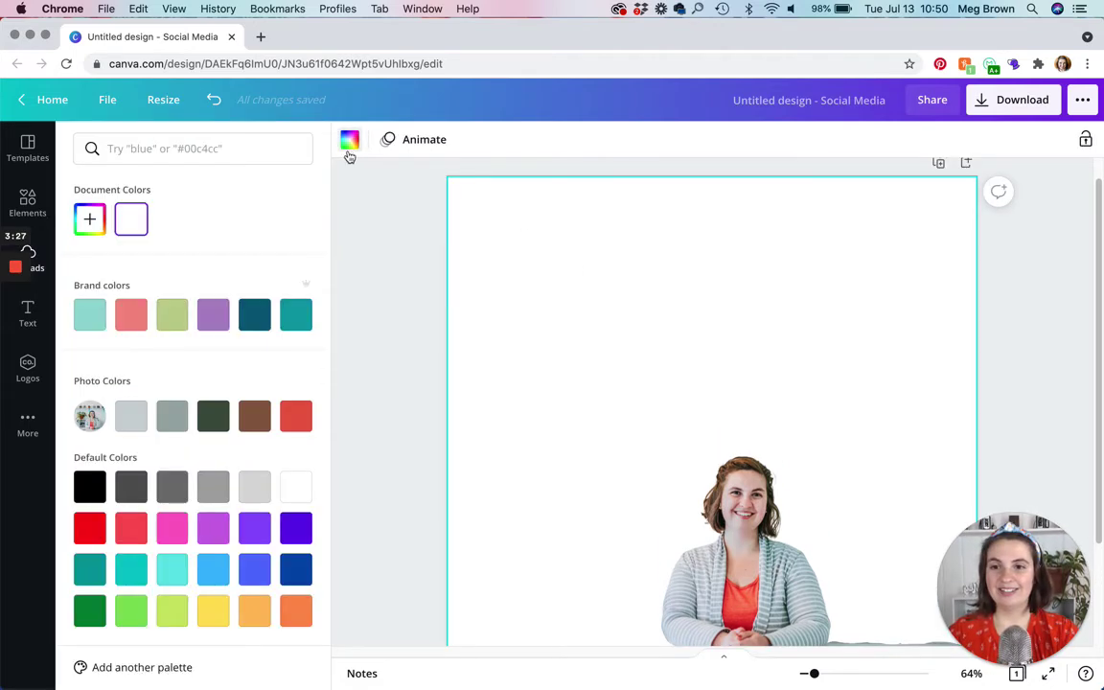
click(130, 318)
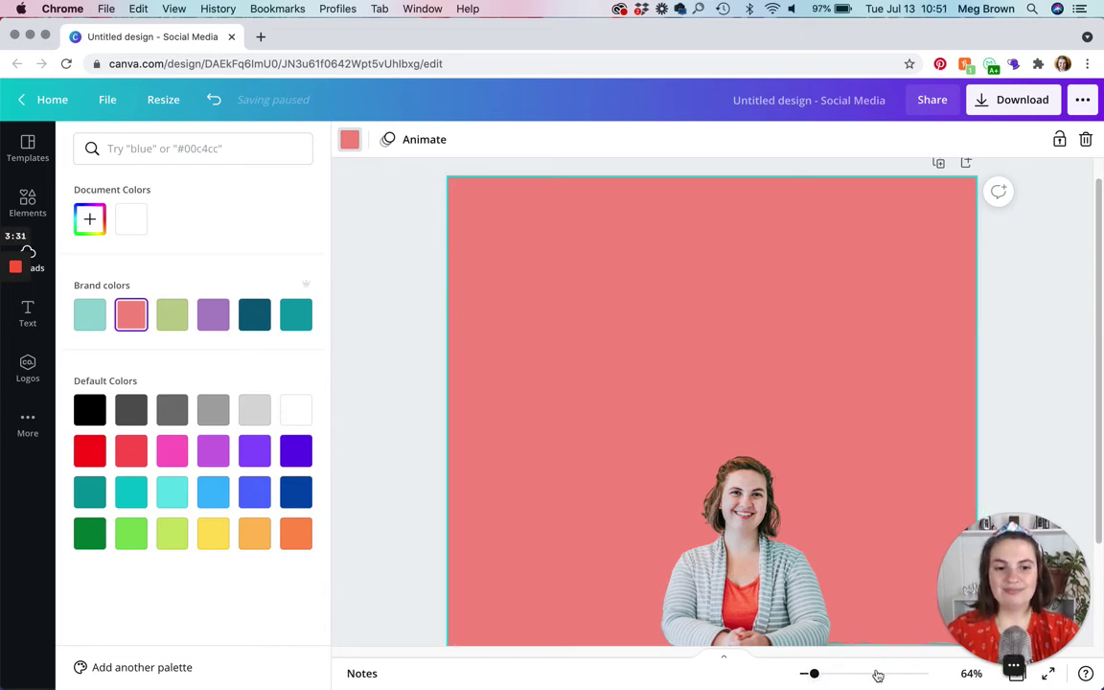
drag(813, 673, 806, 674)
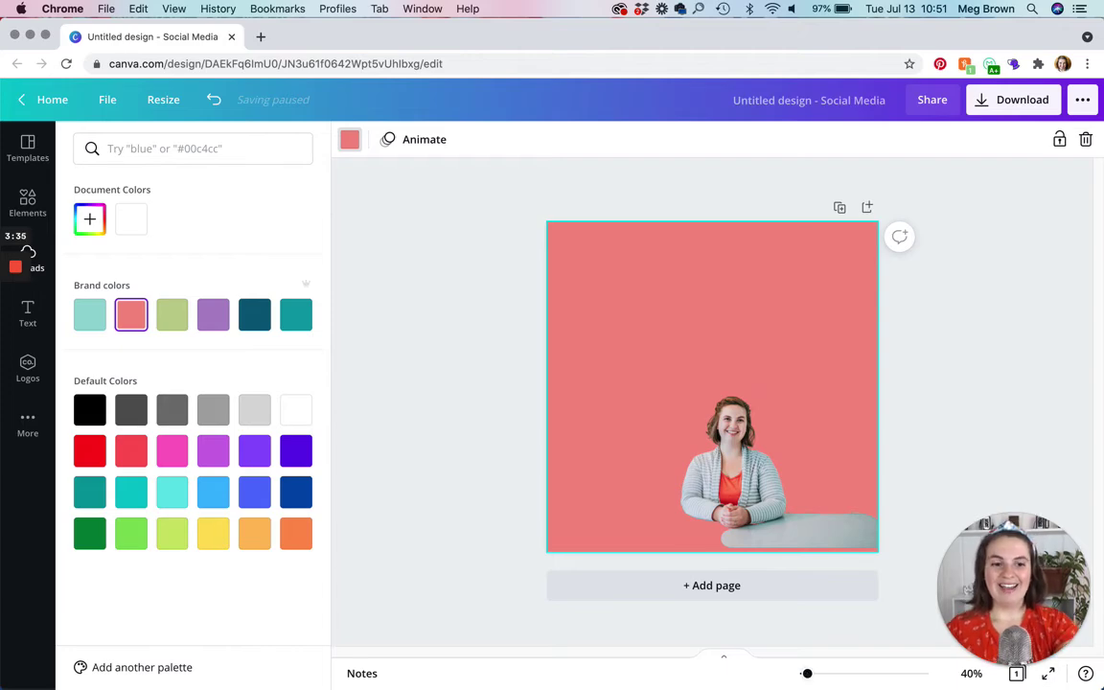
mouse_move(973, 668)
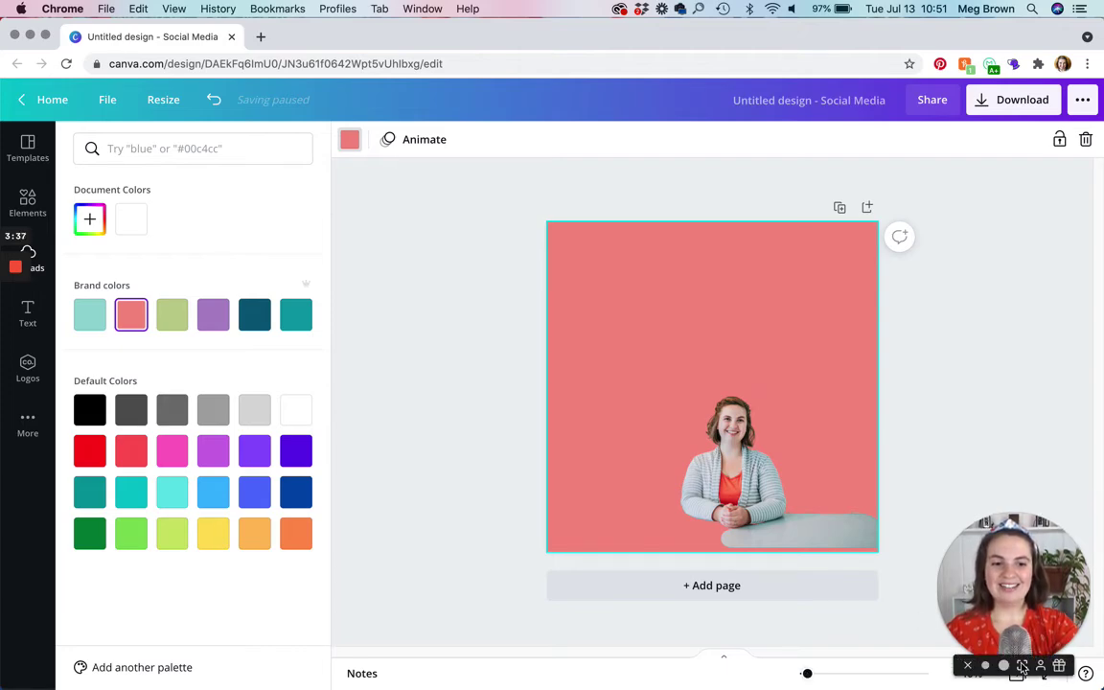